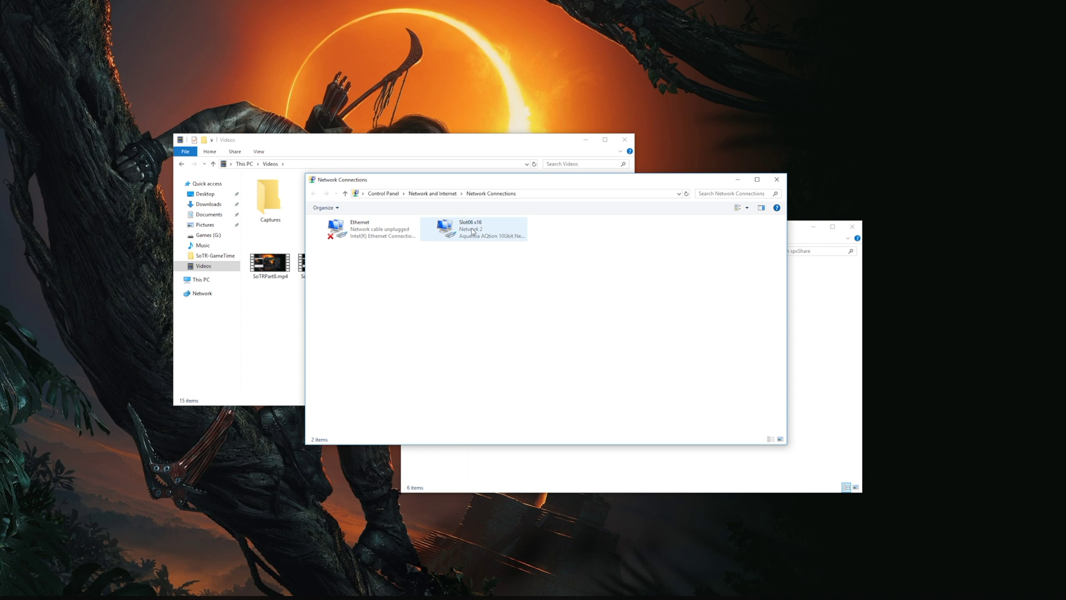
Open the Slot06 x16 10Gbit adapter's properties and select Internet Protocol Version 4 (TCP/IPv4)
click(465, 227)
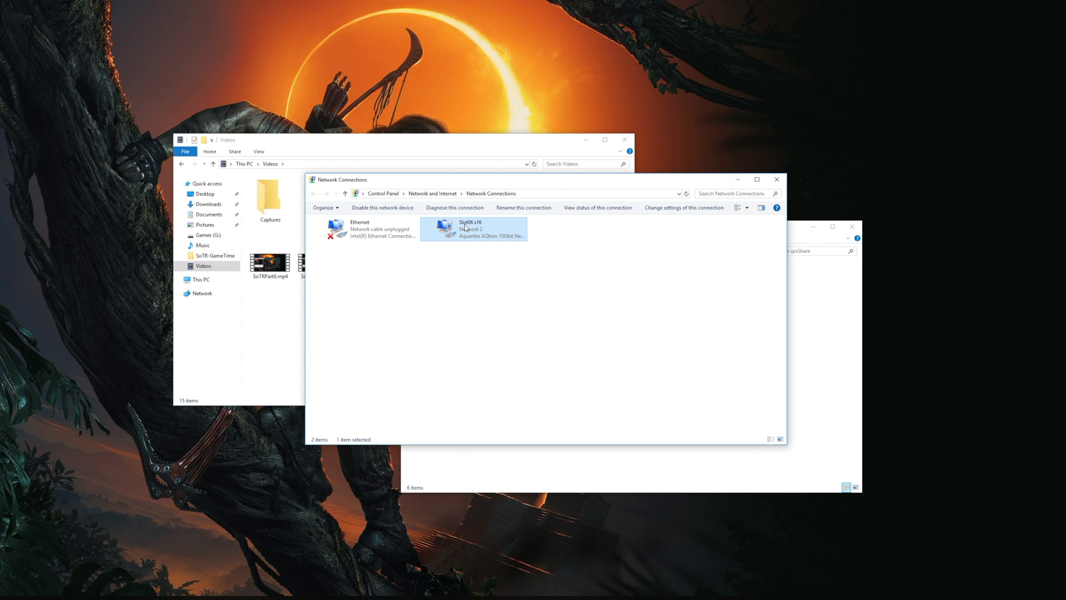
right_click(465, 227)
click(509, 306)
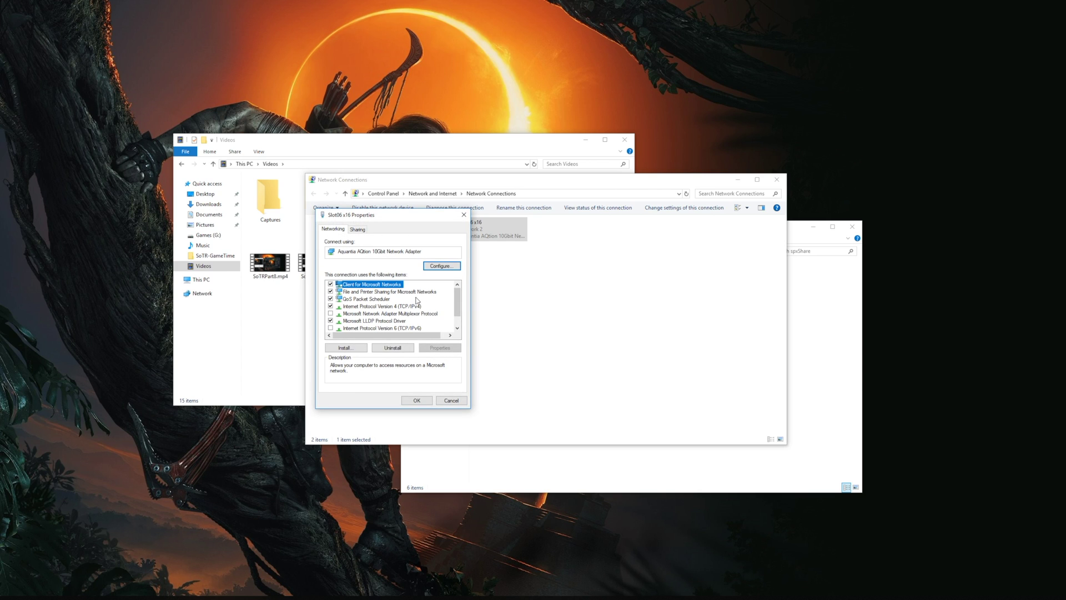
click(369, 307)
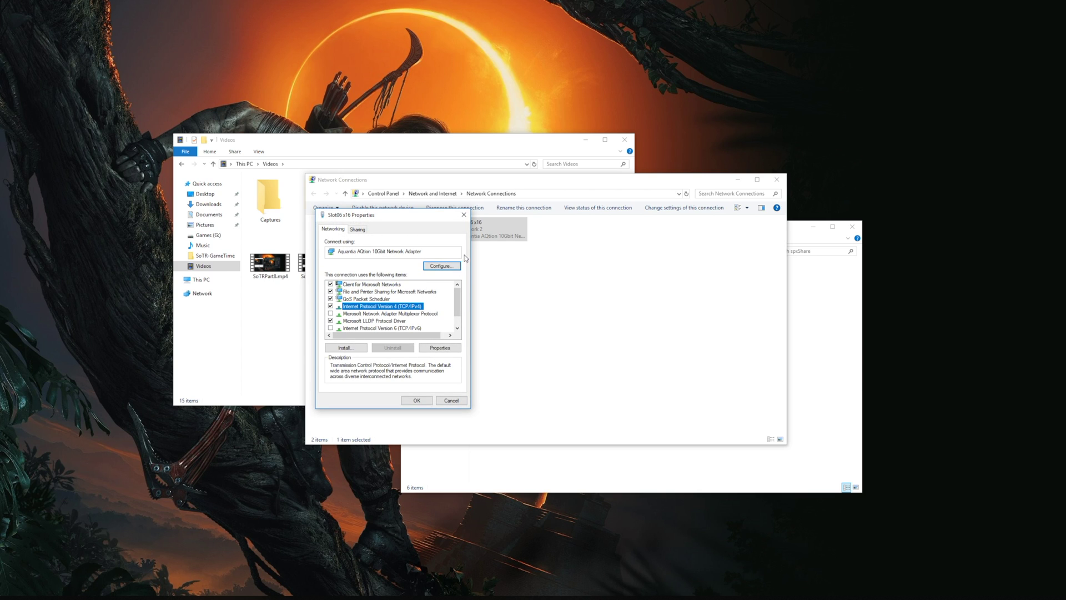
click(444, 266)
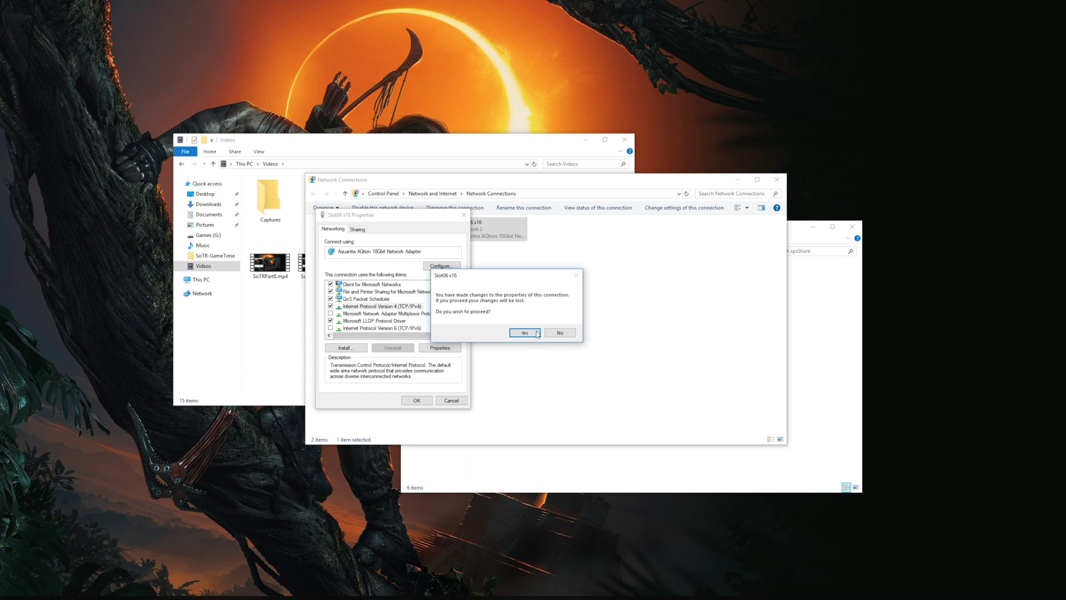
click(560, 333)
Set static IPv4 192.168.1.225, mask 255.255.255.0, gateway 192.168.1.8 and DNS 192.168.1.1
click(439, 347)
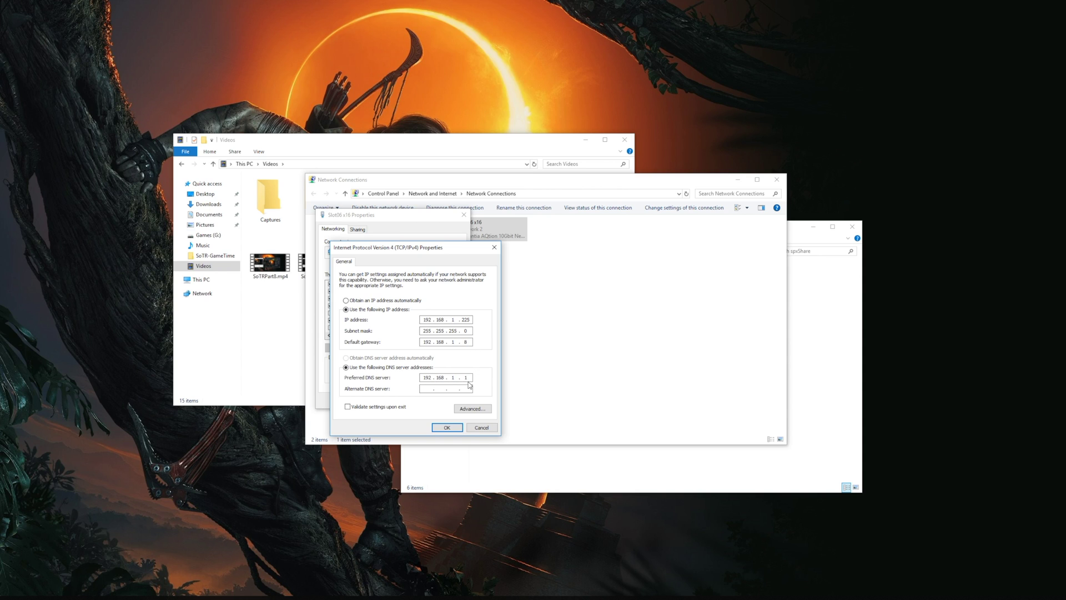
click(446, 428)
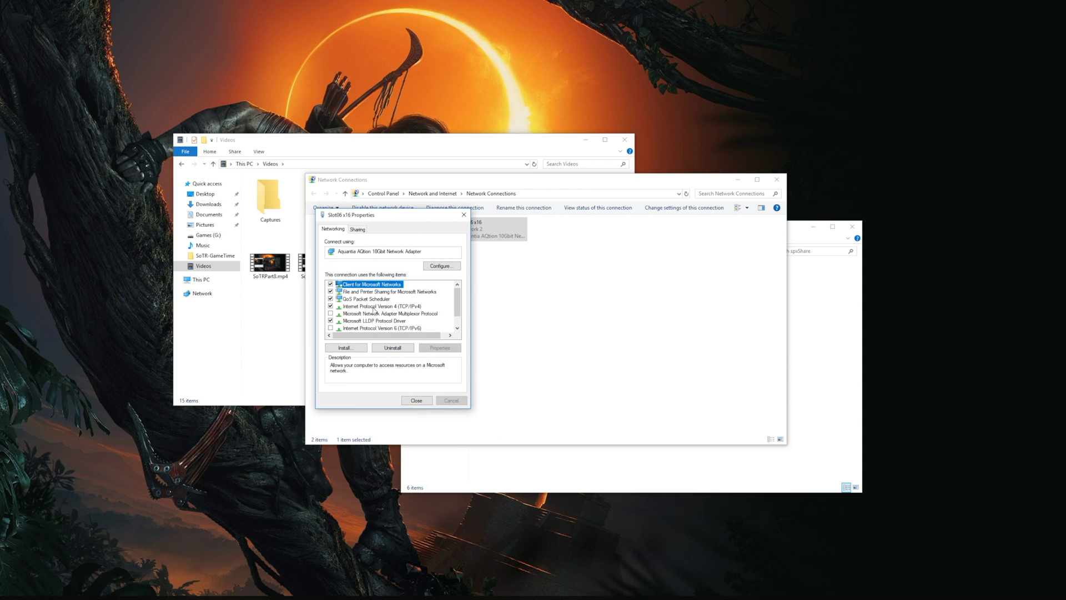
click(375, 306)
click(441, 267)
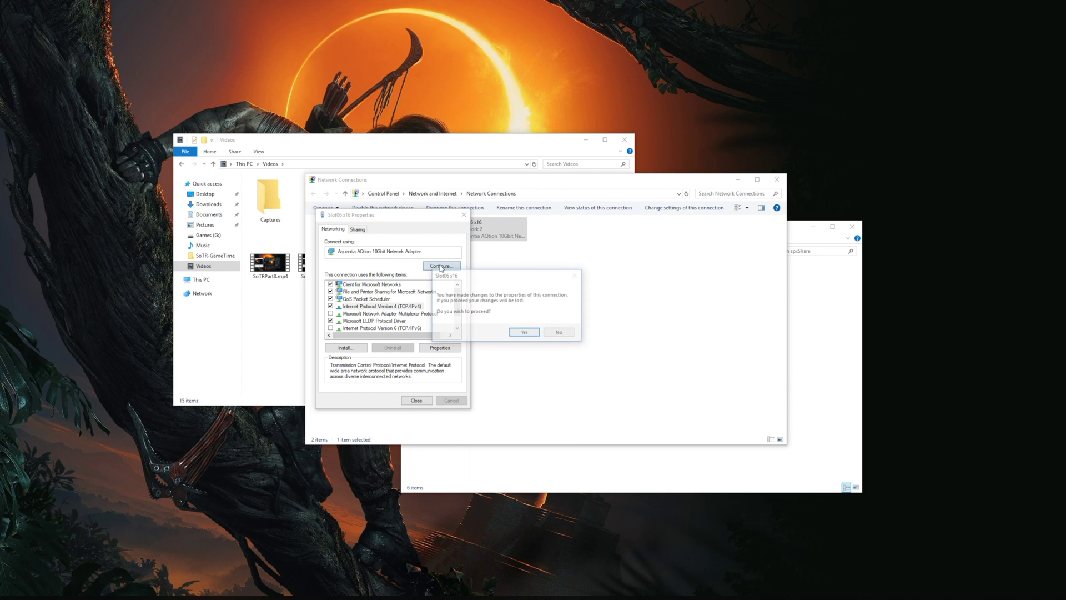
Confirm the changes and set the adapter's Advanced Jumbo Packet value to 9014 Bytes
click(525, 333)
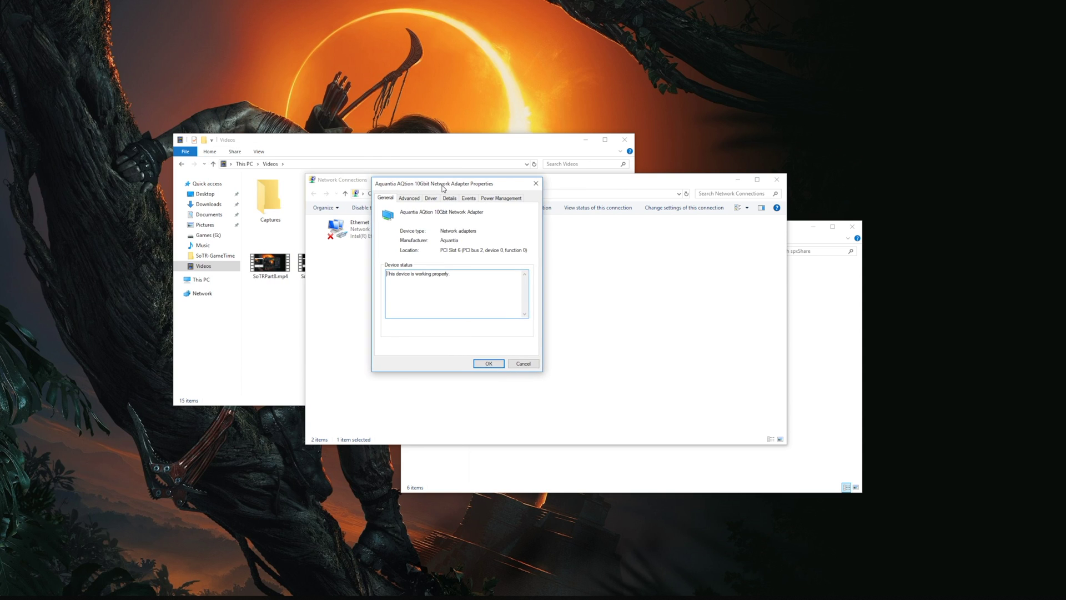
click(414, 203)
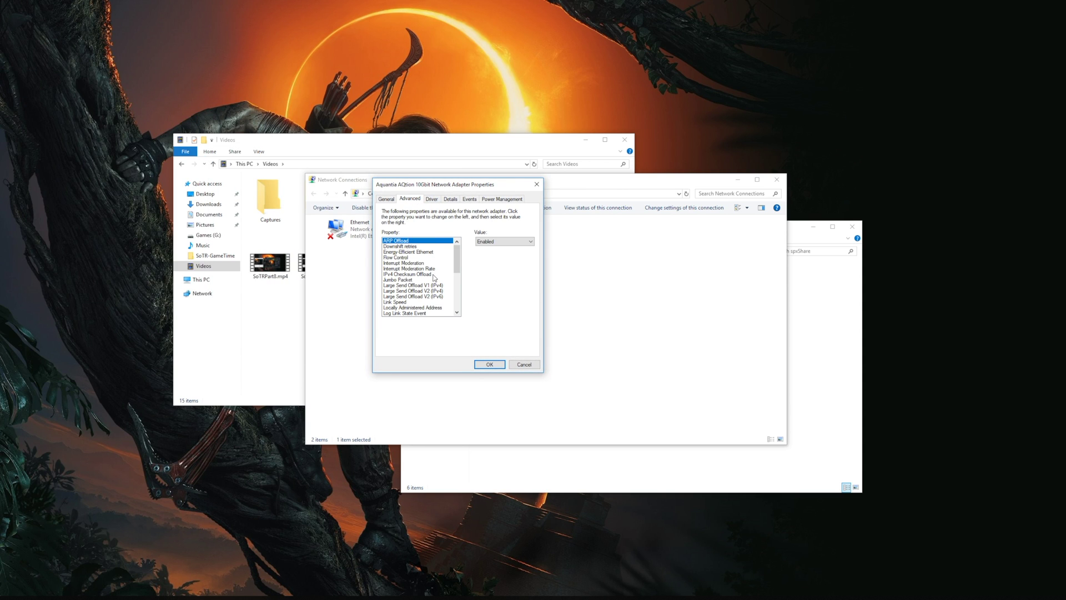
scroll(434, 277, down, 3)
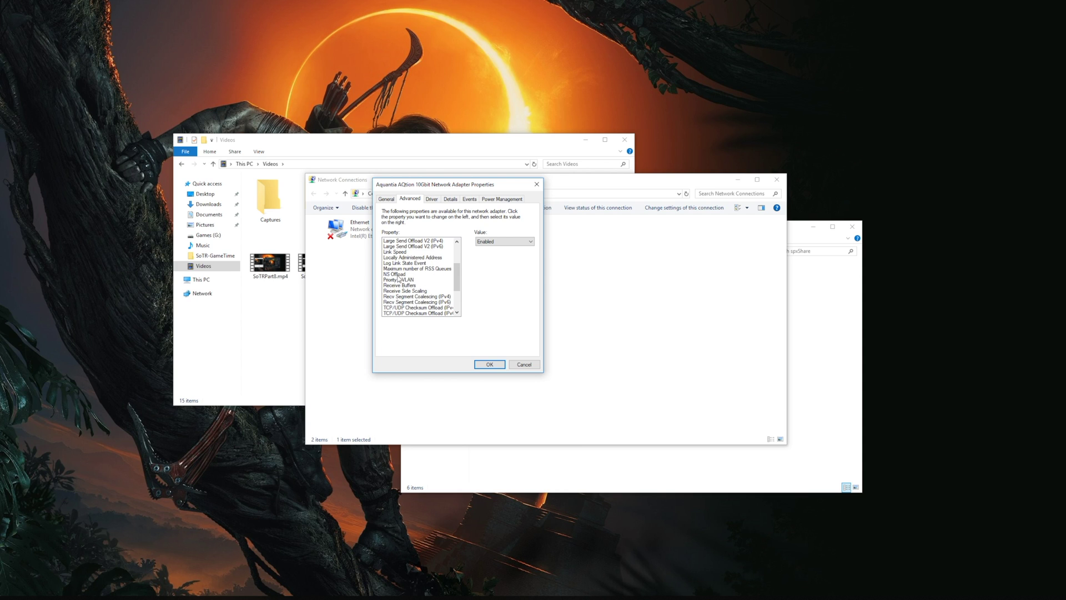
scroll(402, 280, down, 2)
scroll(409, 285, up, 2)
scroll(410, 286, up, 2)
scroll(409, 286, up, 3)
click(401, 280)
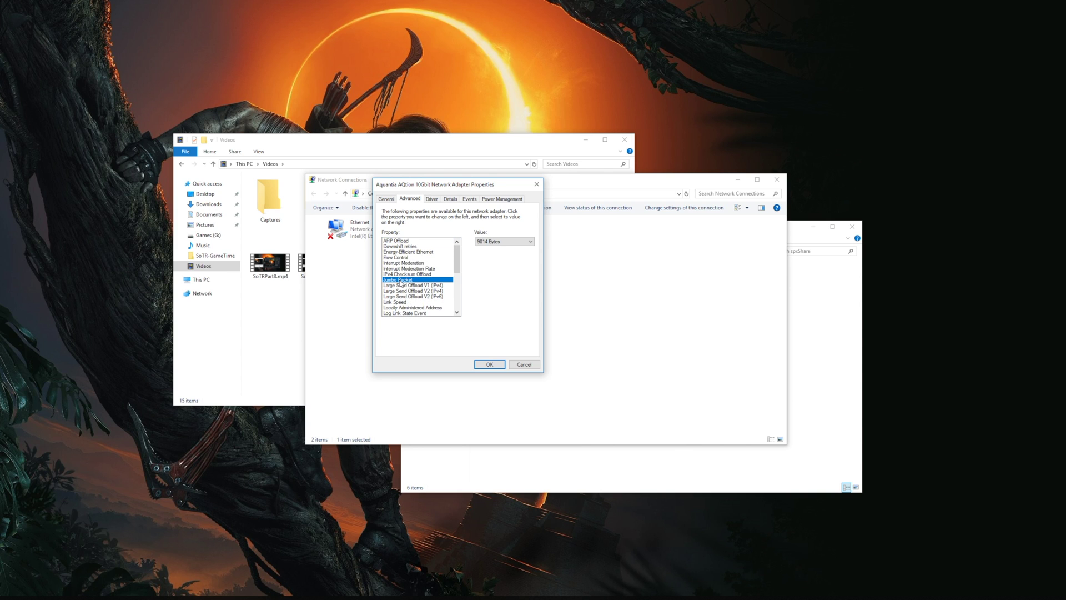
click(530, 242)
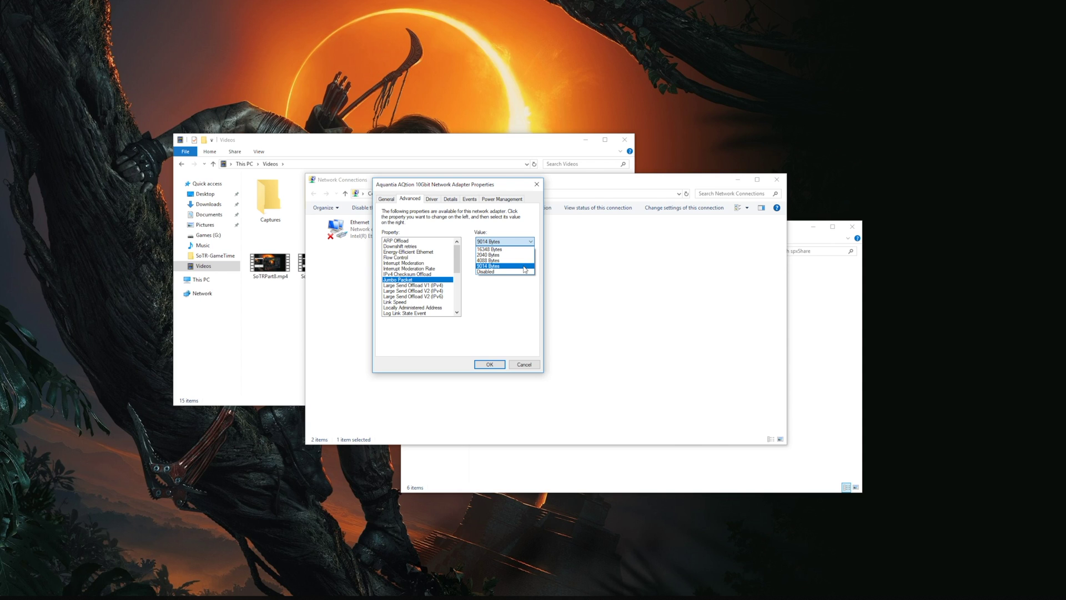
click(509, 266)
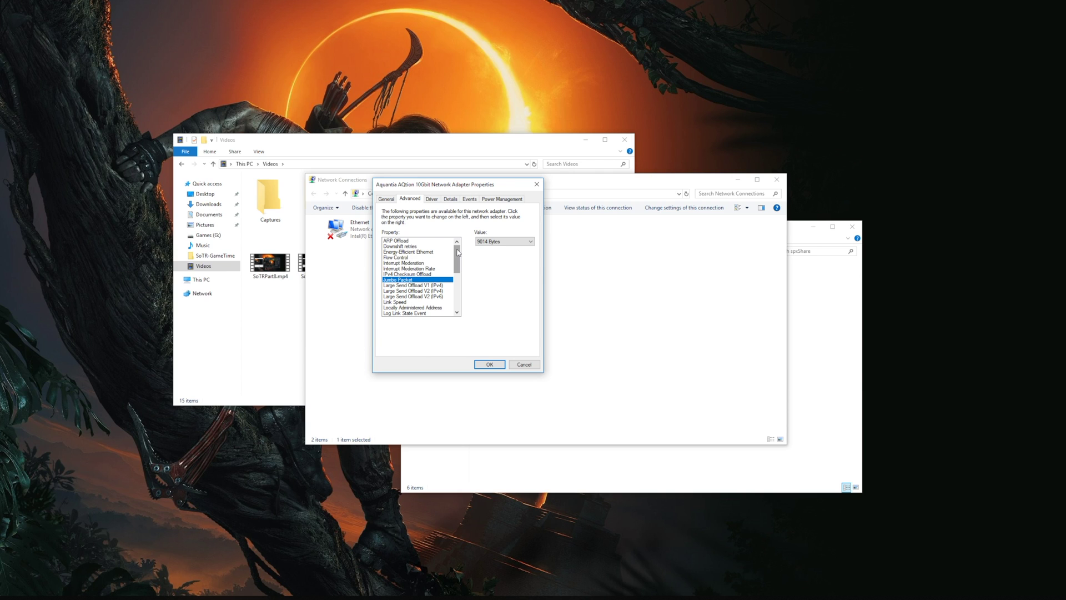
Review the adapter's Flow Control and Large Send Offload V1/V2 (IPv4) settings
click(403, 258)
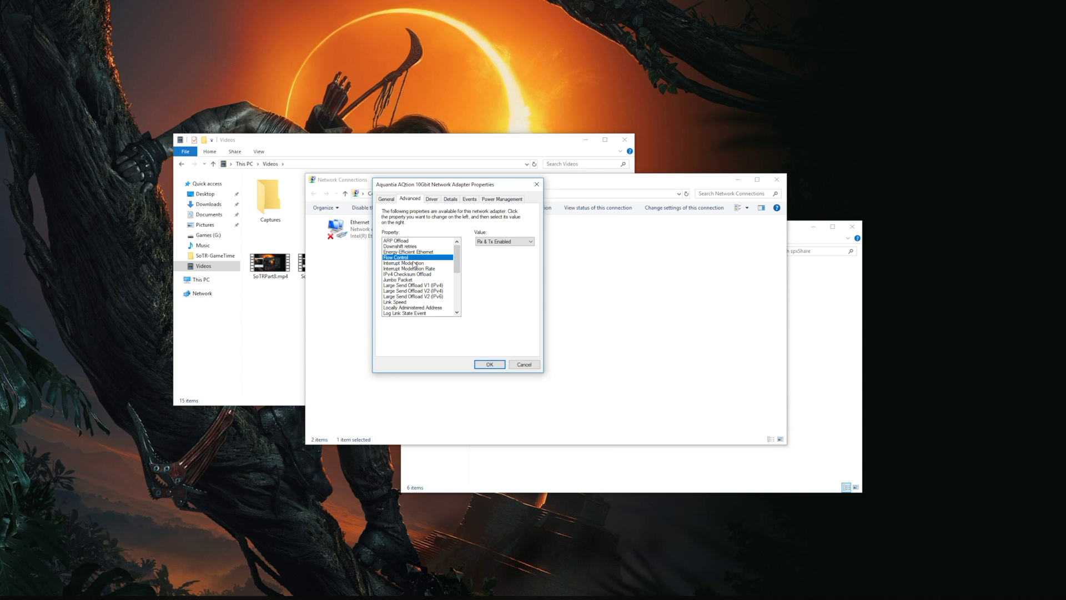
click(421, 291)
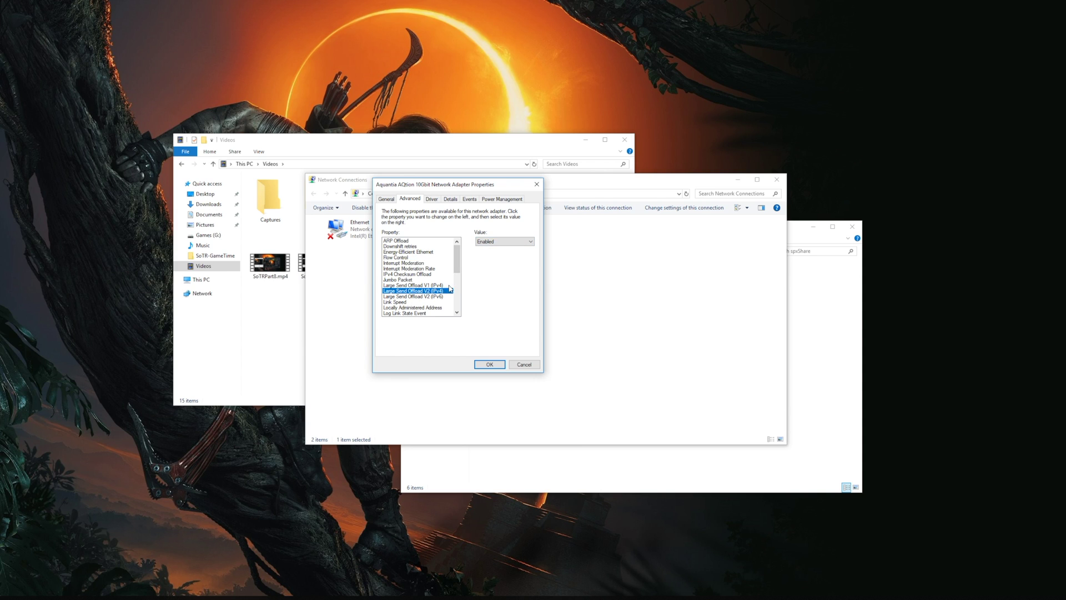
click(442, 285)
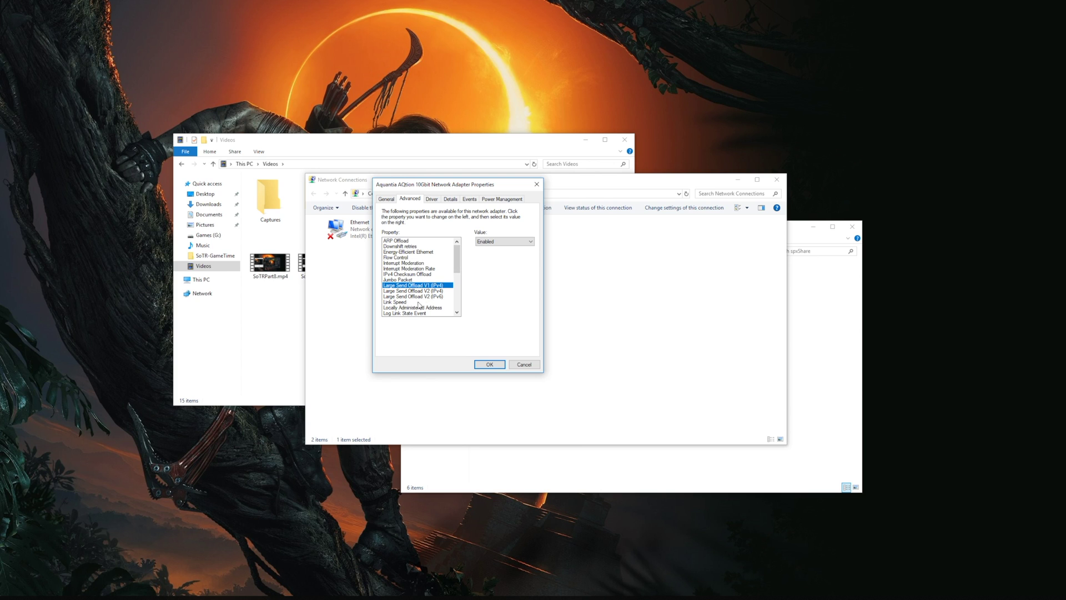
click(456, 313)
click(457, 312)
click(457, 312)
click(456, 313)
click(457, 313)
Check Receive Buffers 512 and Transmit Buffers 4096, then recheck Jumbo Packet
click(401, 302)
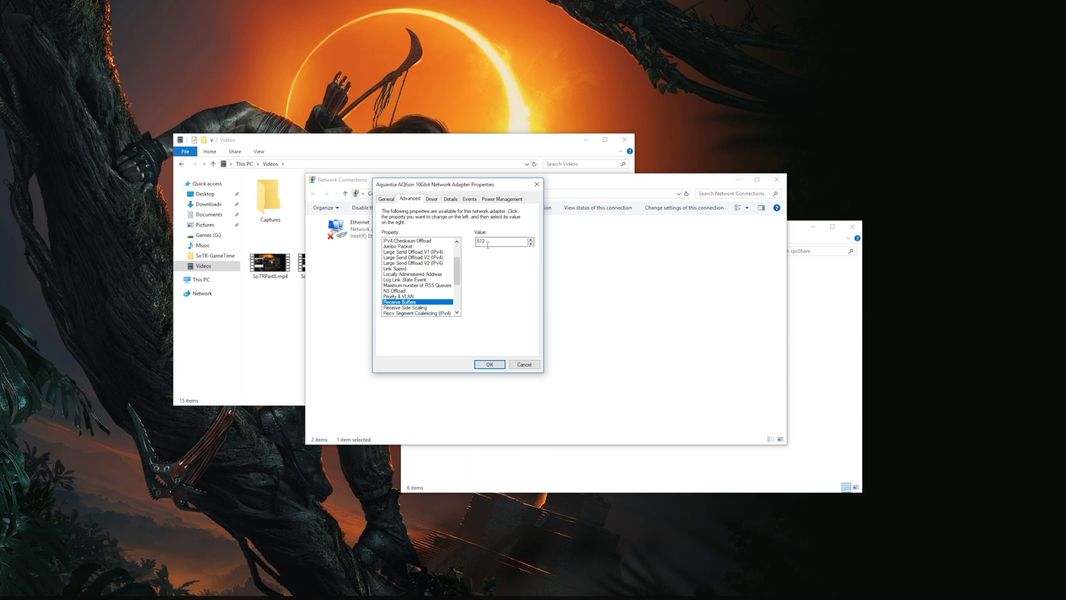
click(456, 313)
click(456, 312)
click(456, 312)
click(457, 312)
click(457, 312)
click(456, 313)
click(456, 313)
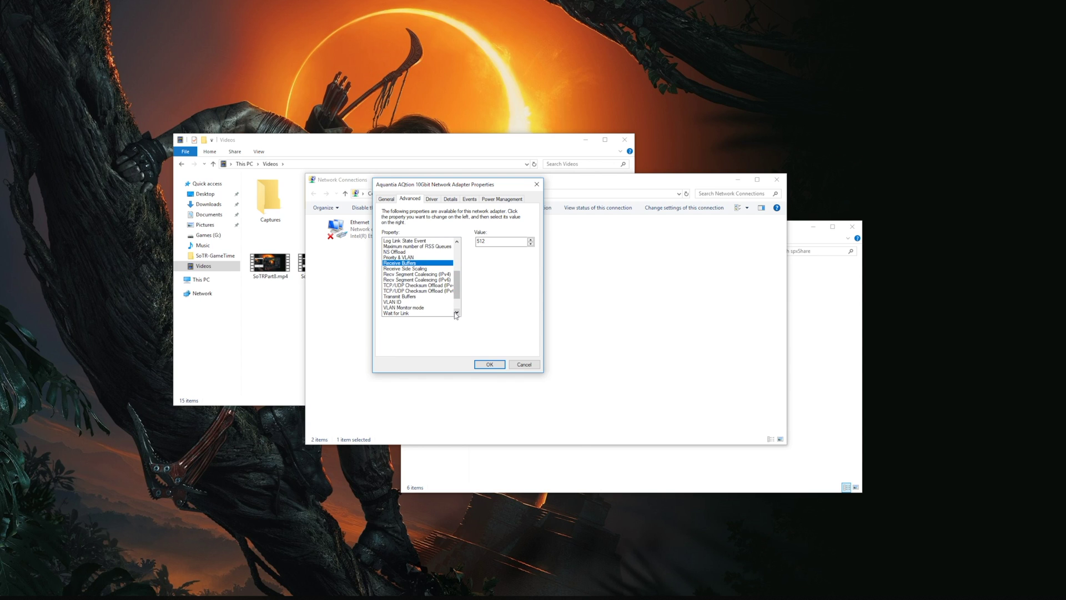
click(387, 297)
scroll(457, 284, up, 4)
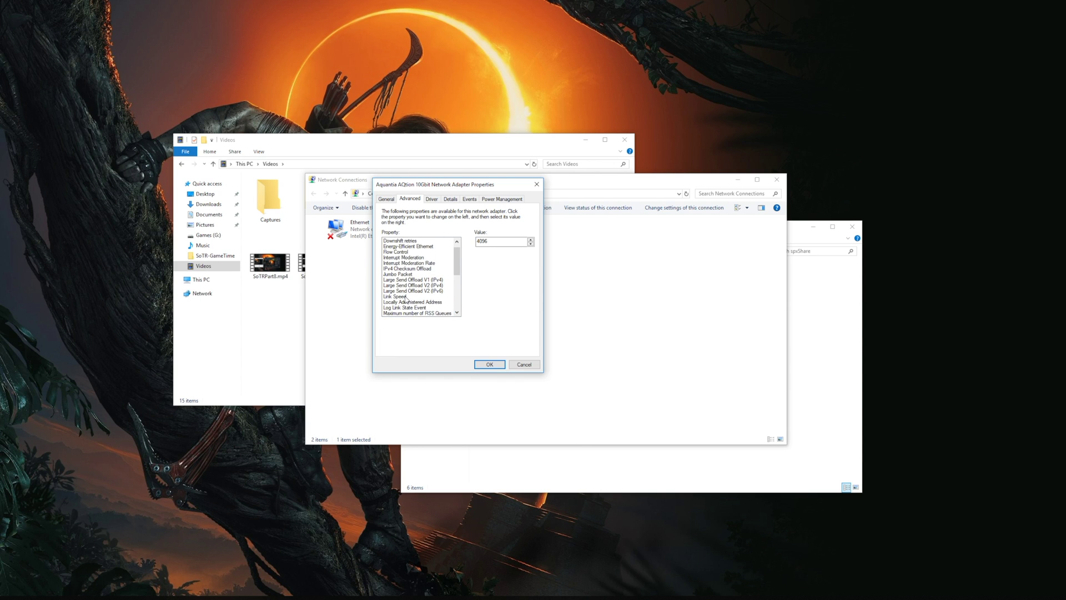
click(407, 274)
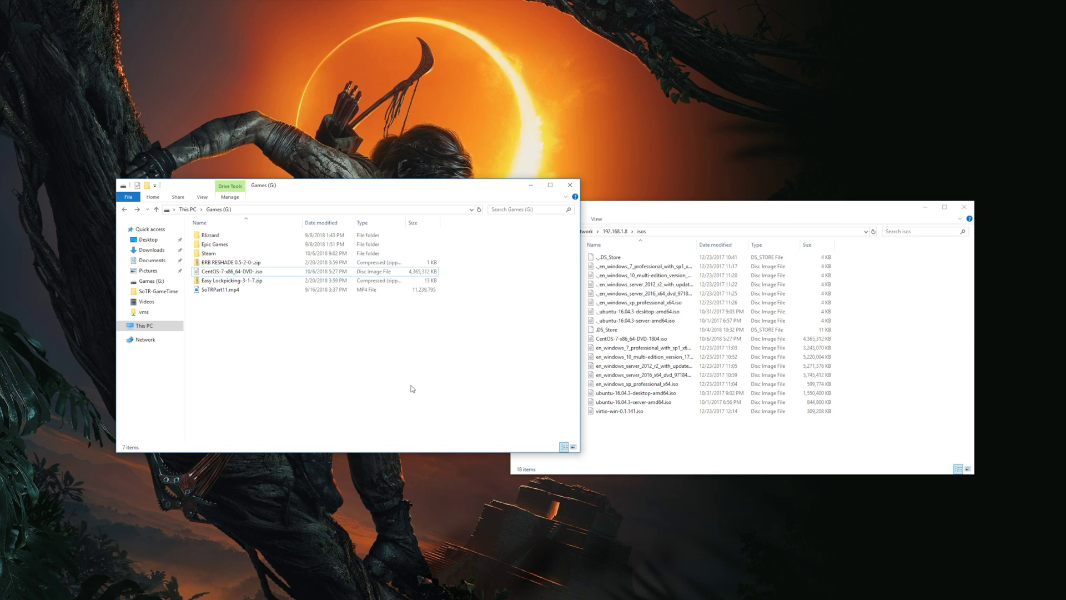
Copy the CentOS disc image from Games (G:) into the server's isos share
click(242, 272)
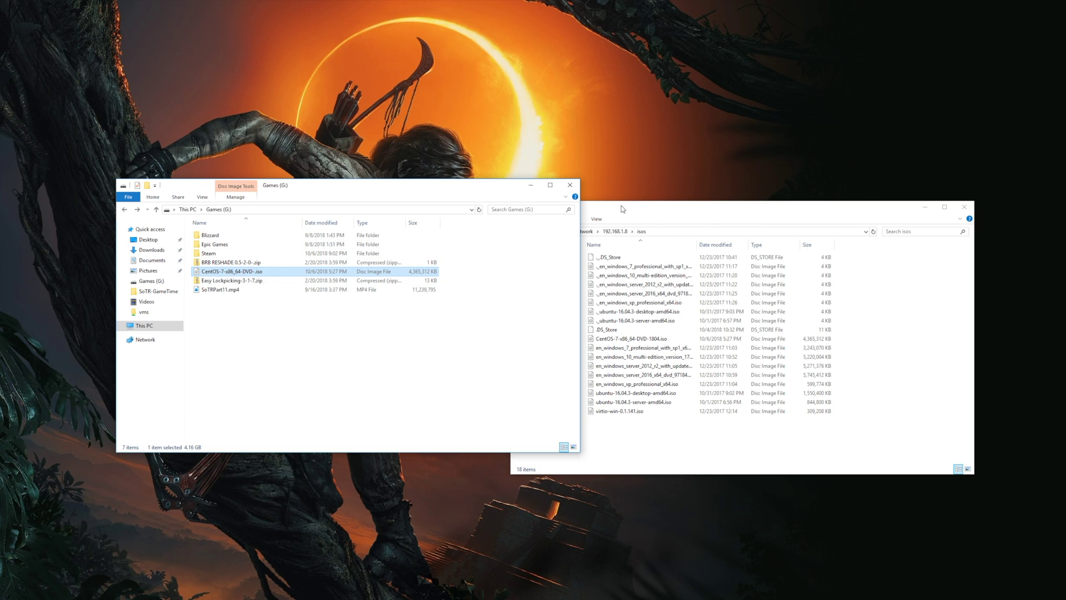
click(670, 210)
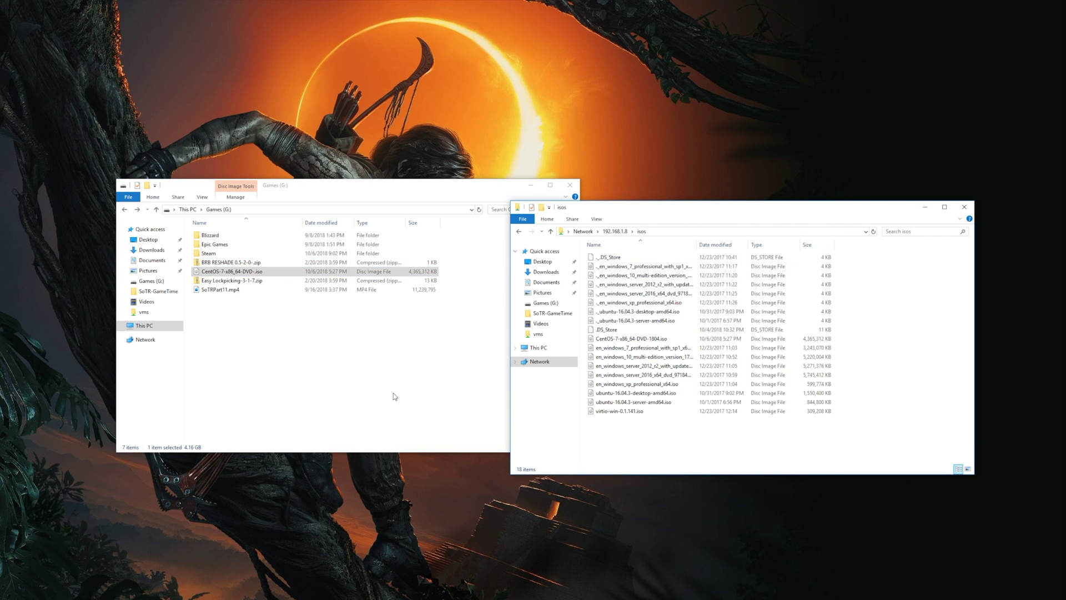
click(325, 358)
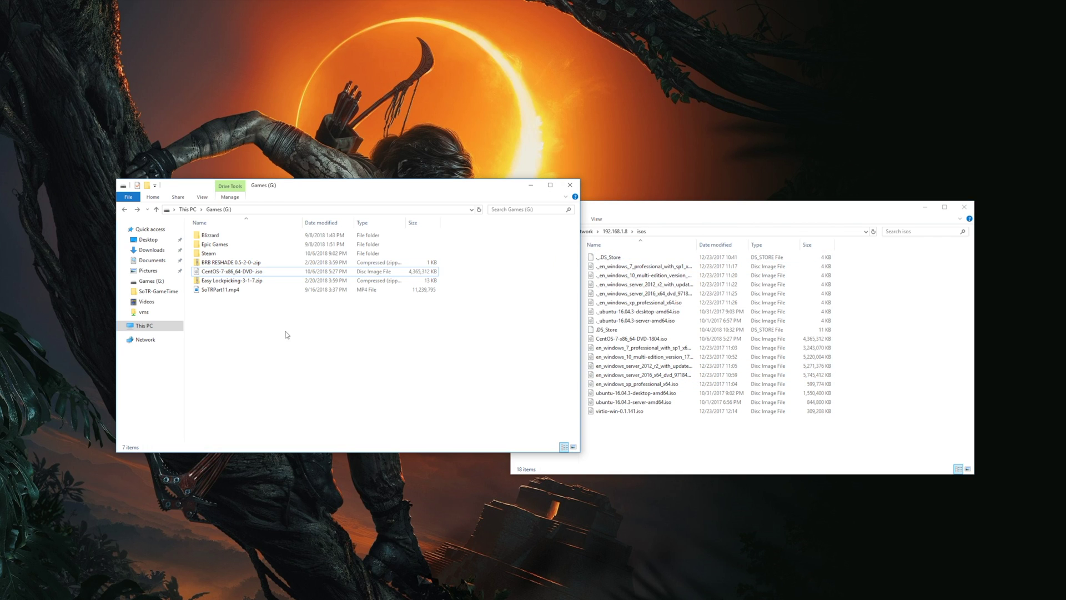
drag(230, 272, 670, 458)
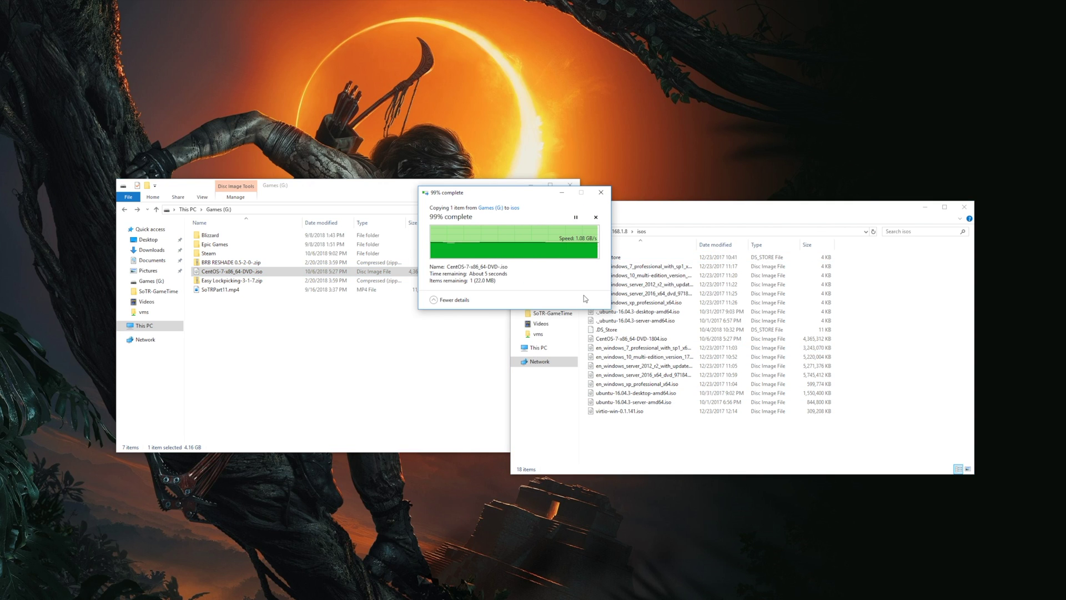
Copy SoTRPart11.mp4 from Games (G:) into the isos share
click(319, 351)
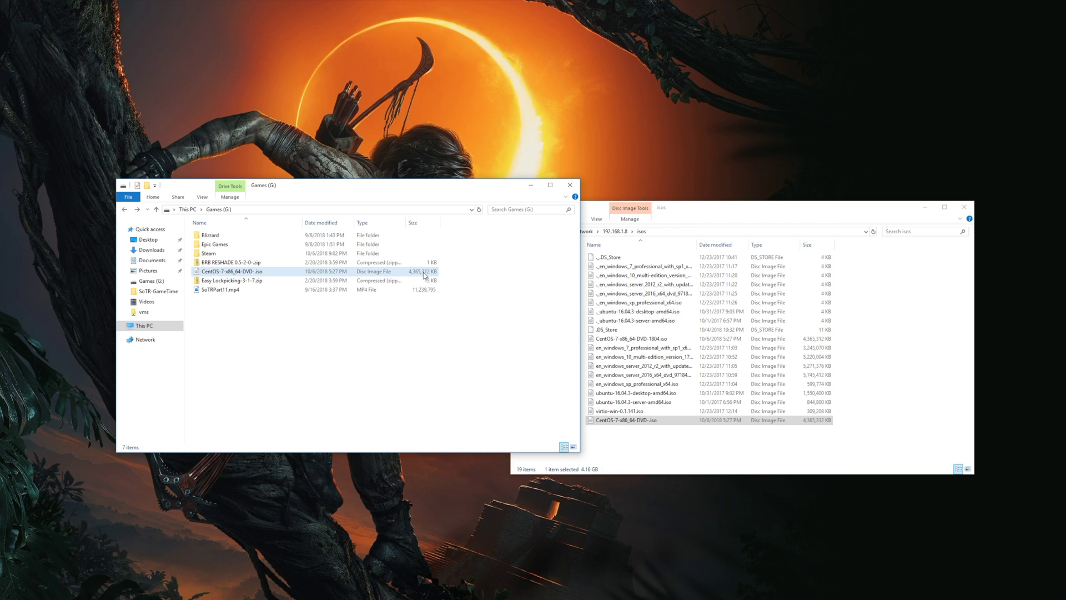
click(231, 290)
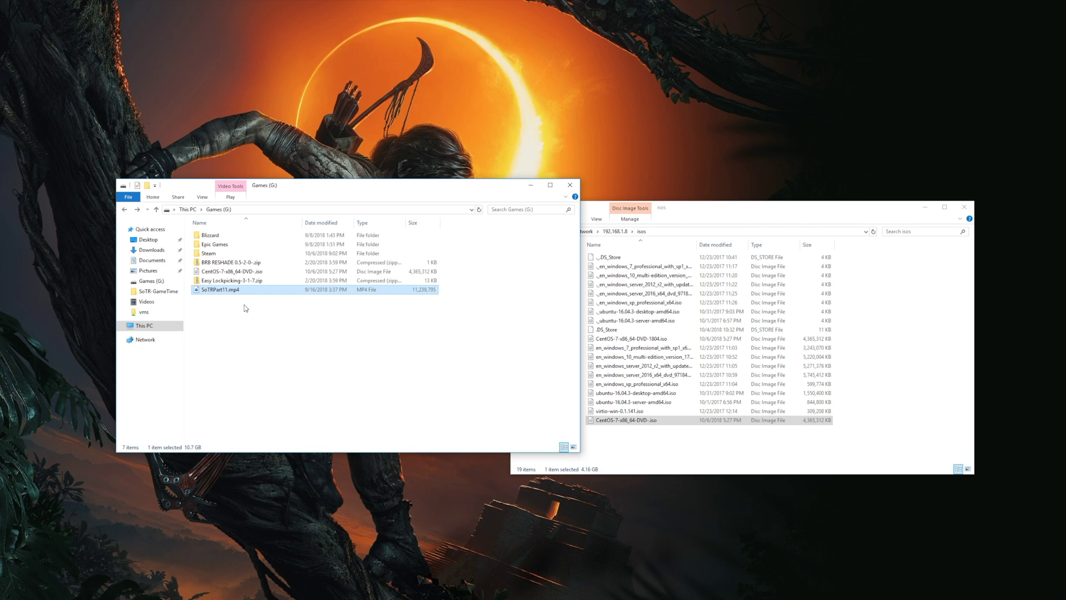
drag(212, 294, 647, 456)
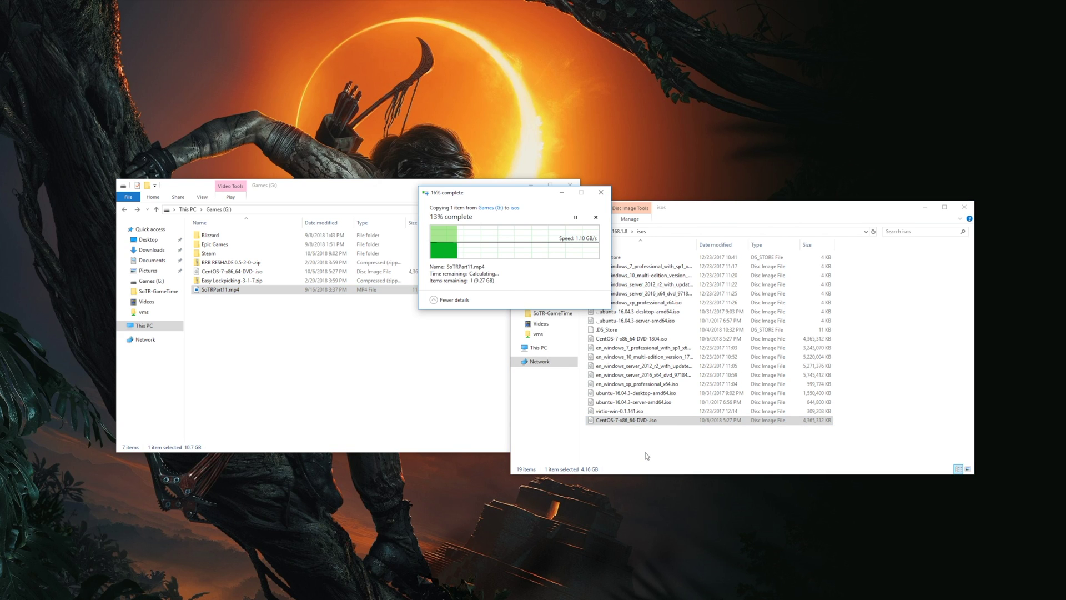